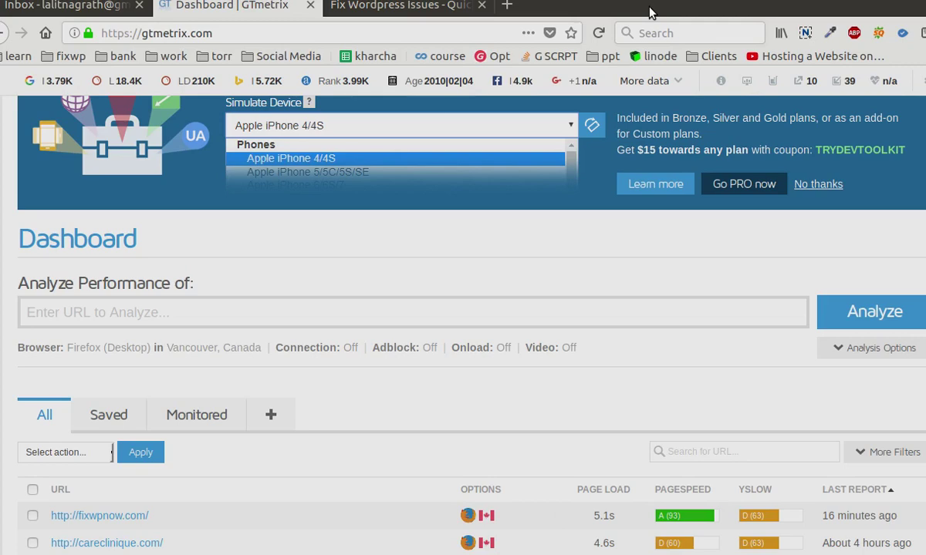
- Copy the fixwpnow.com site address from its browser tab
click(370, 7)
click(251, 32)
right_click(260, 36)
click(275, 77)
click(218, 9)
click(302, 310)
key(ctrl+v)
click(829, 311)
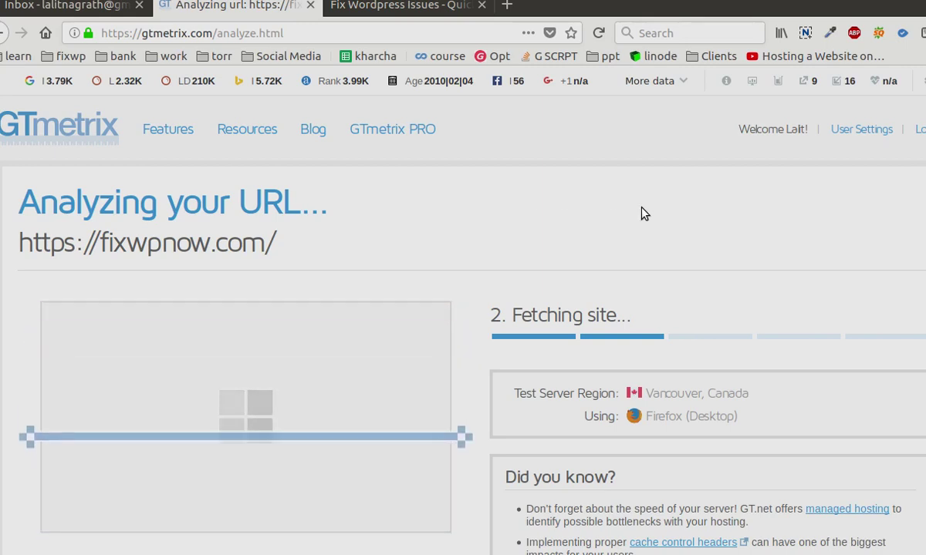
- Log in to the fixwpnow.com WordPress admin at /wp-admin/ with the saved credentials
click(395, 15)
click(302, 31)
text(/wp-admin/)
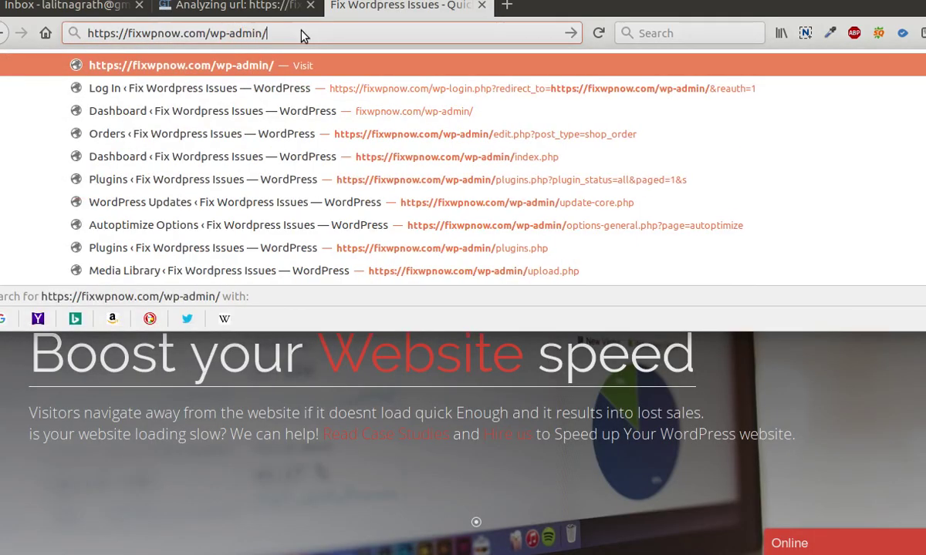
key(Return)
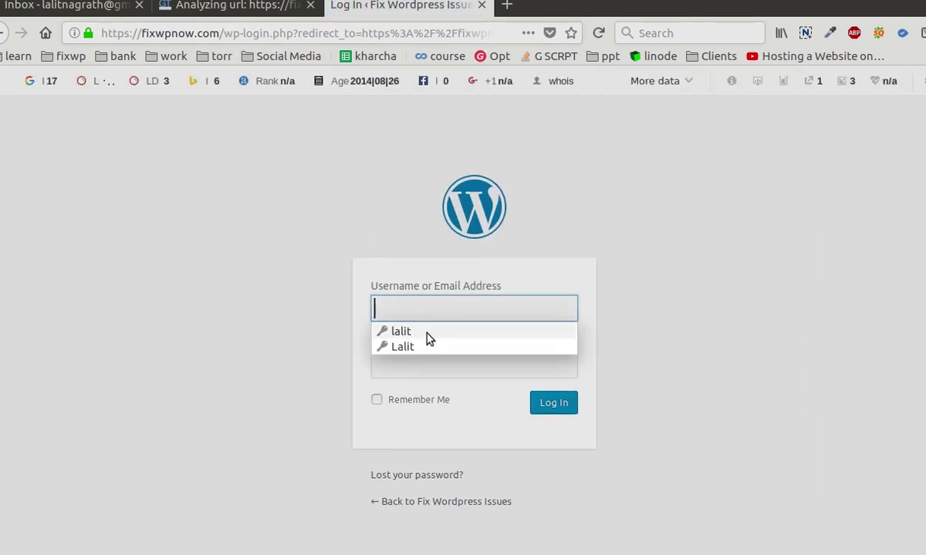
click(426, 337)
click(552, 403)
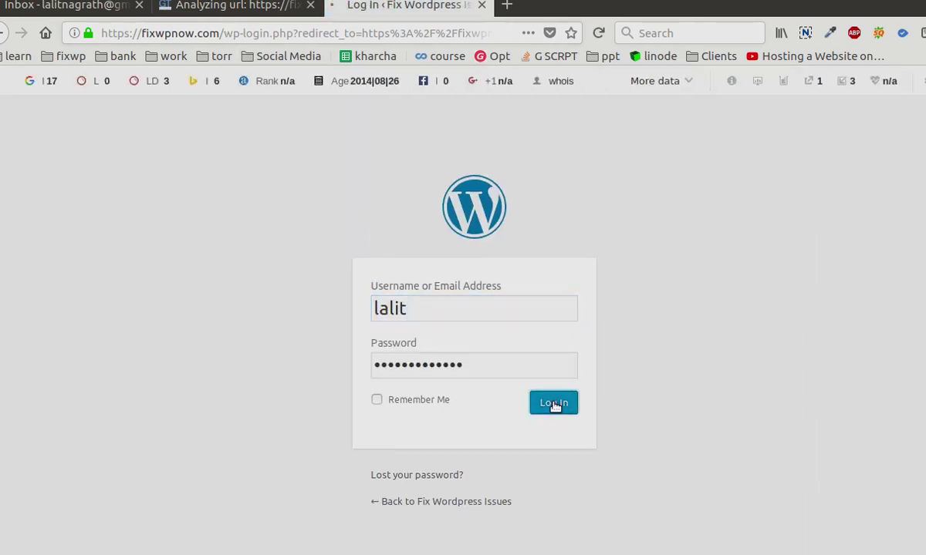
click(272, 14)
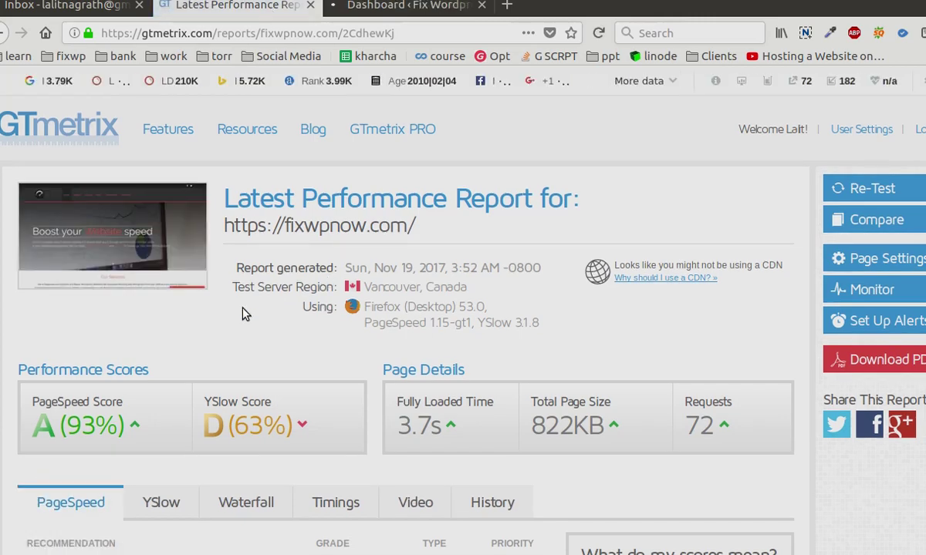
- Review the GTmetrix report's 3.7s fully loaded time and other summary figures
scroll(242, 309, down, 2)
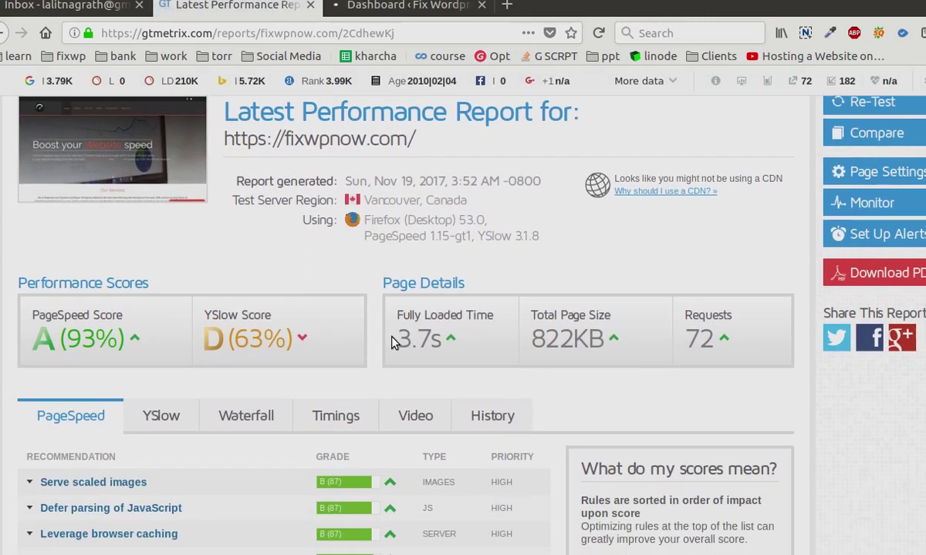
drag(394, 341, 434, 338)
drag(543, 341, 589, 338)
click(569, 343)
scroll(524, 241, down, 1)
scroll(524, 240, down, 2)
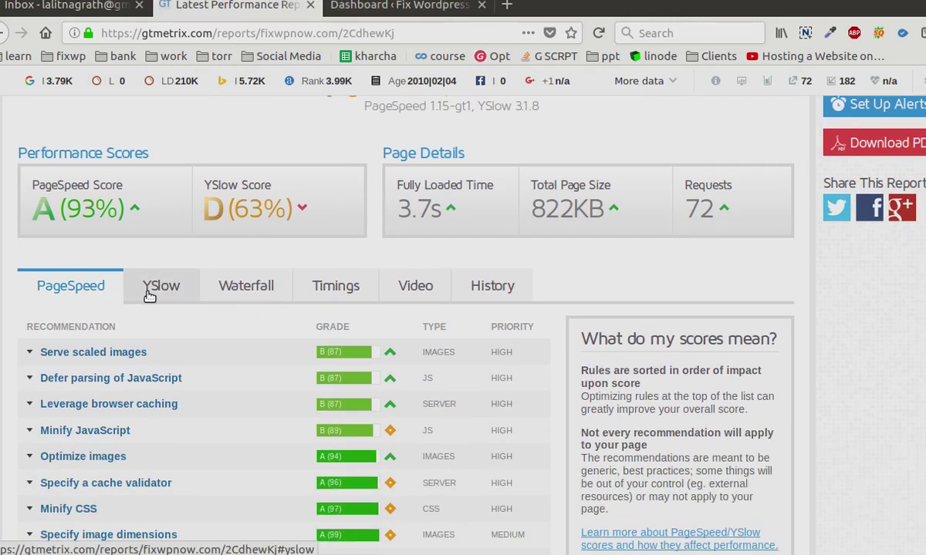
- Open the Waterfall chart and expand the fixwpnow.com request: 975ms total, 823ms waiting
click(246, 287)
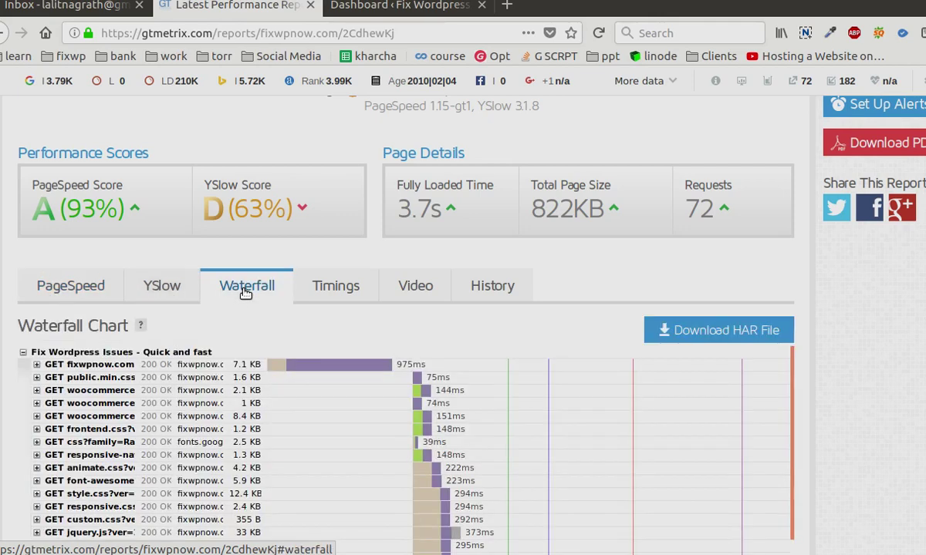
scroll(880, 325, down, 3)
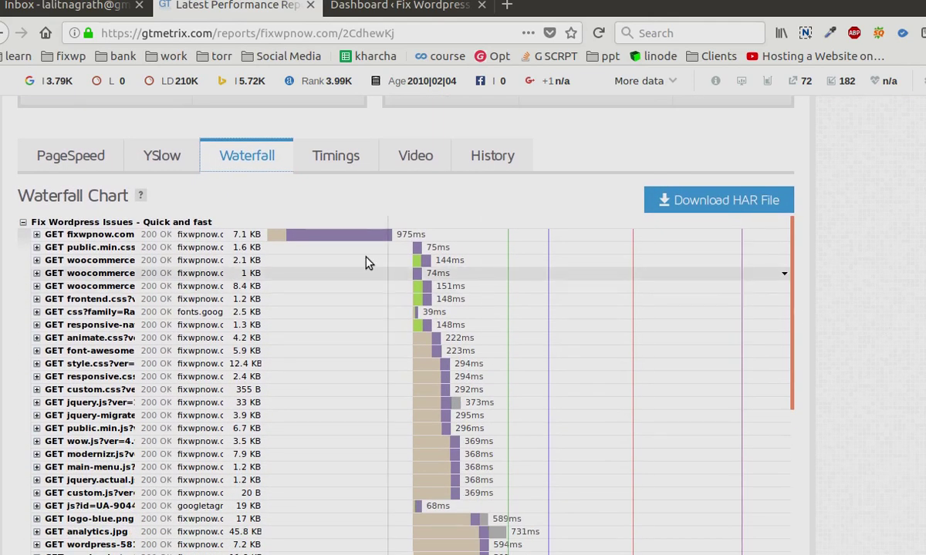
click(38, 235)
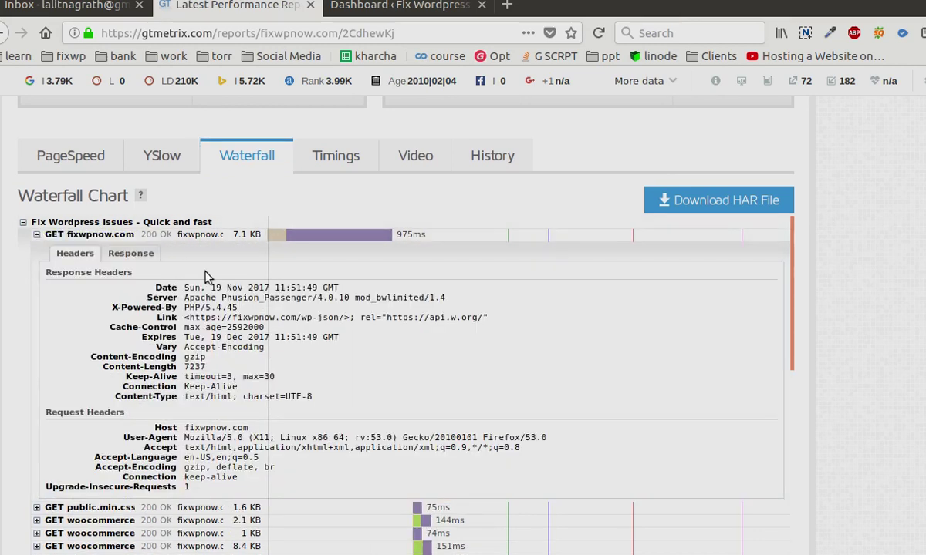
mouse_move(332, 242)
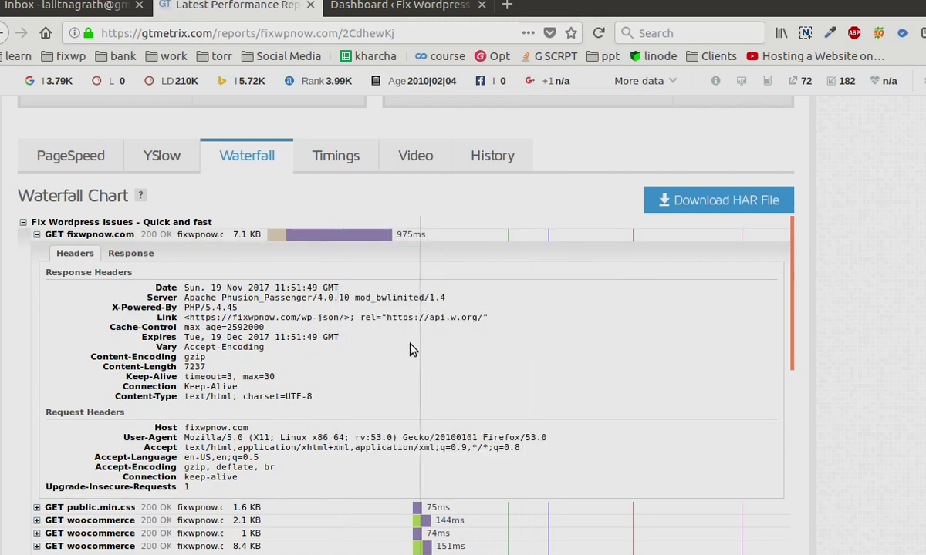
scroll(378, 306, down, 1)
scroll(351, 256, up, 1)
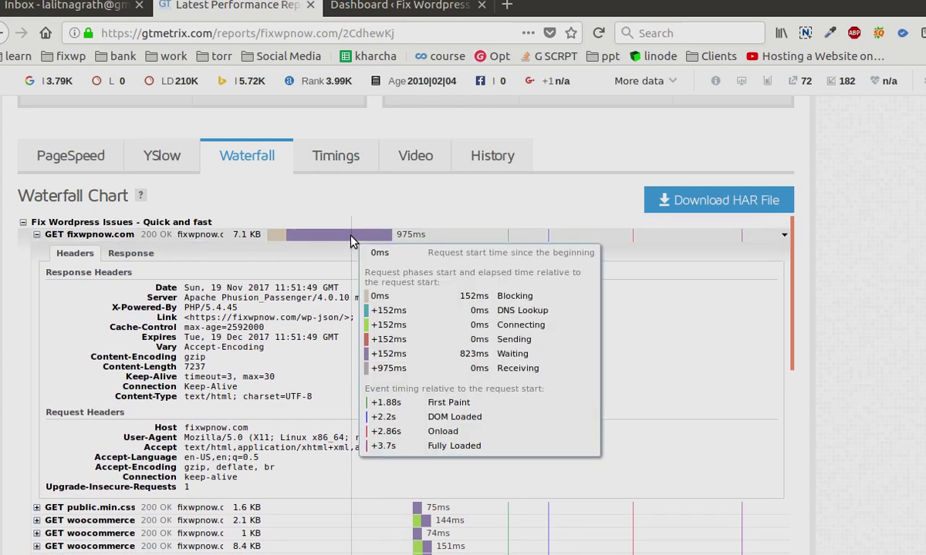
- Open WP Fastest Cache settings from the WordPress admin sidebar, with Cache System enabled
click(366, 16)
scroll(96, 324, down, 12)
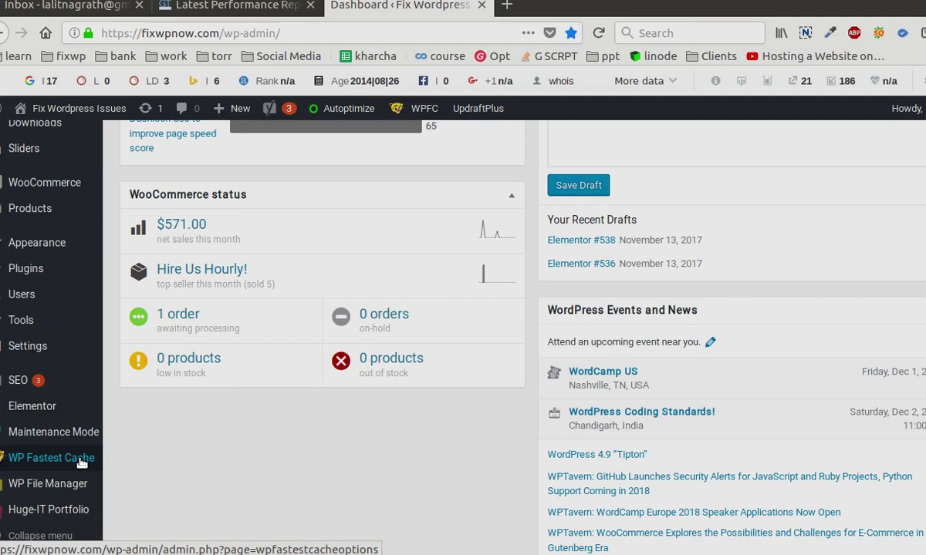
click(82, 461)
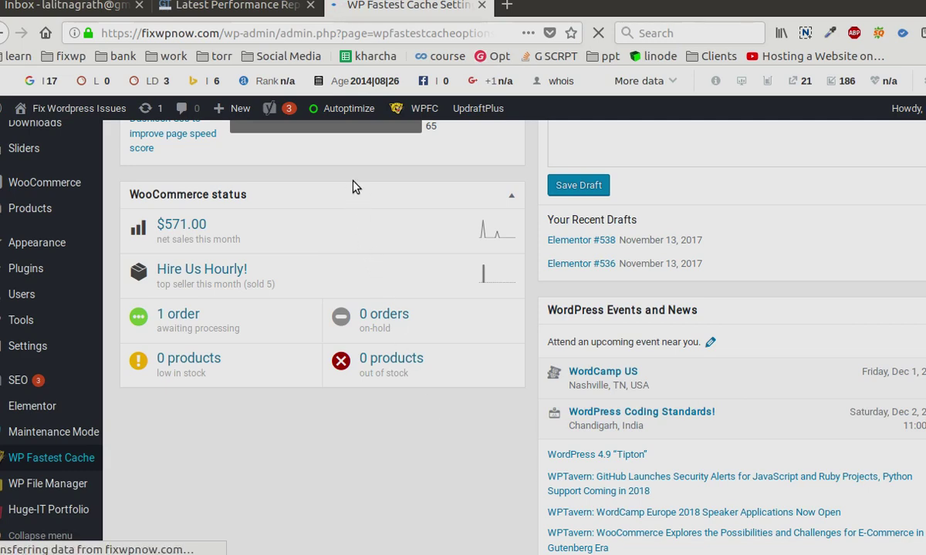
click(223, 8)
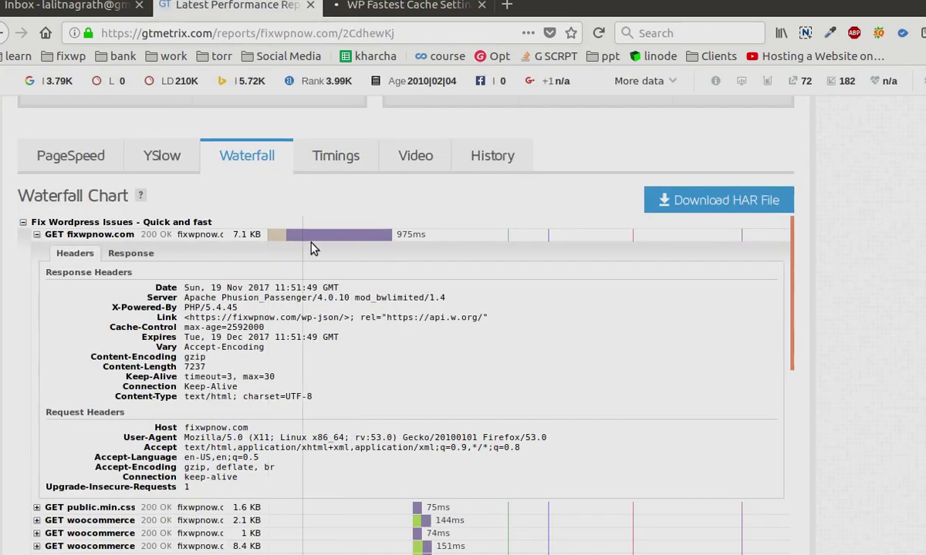
click(385, 8)
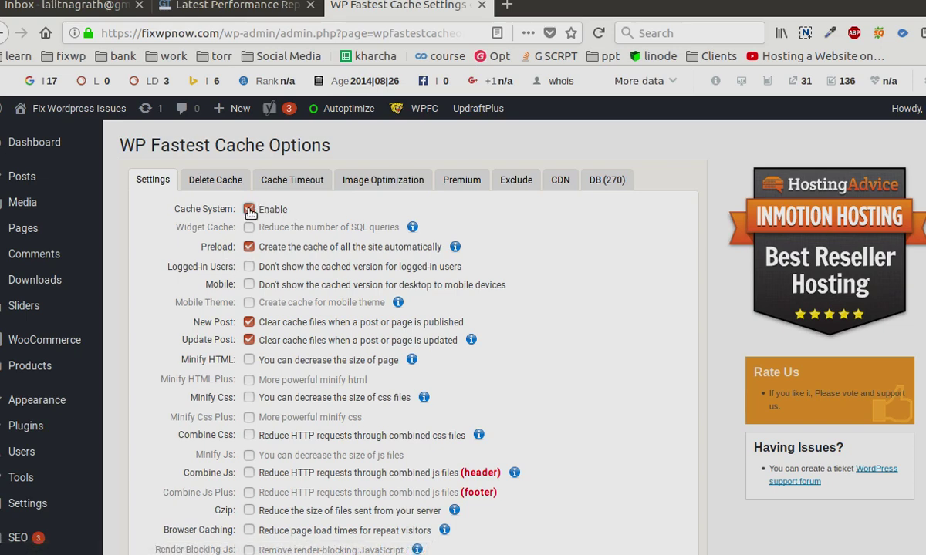
- Open the Settings > Autoptimize page in a separate browser tab
scroll(157, 320, down, 1)
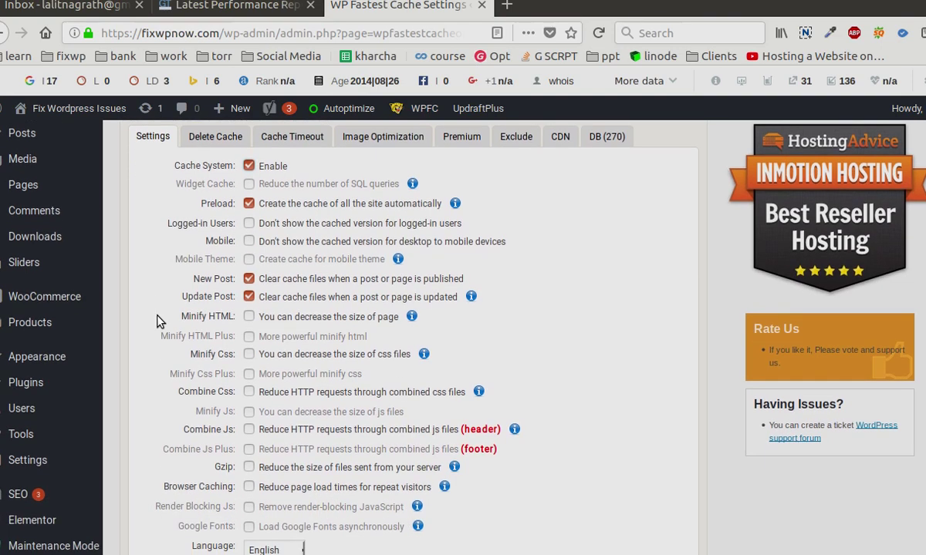
scroll(156, 320, down, 1)
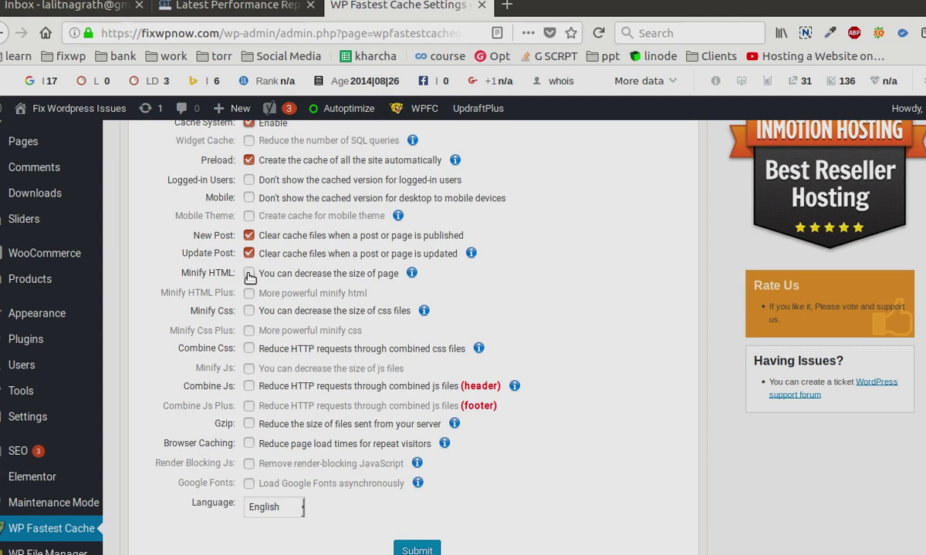
scroll(327, 415, down, 1)
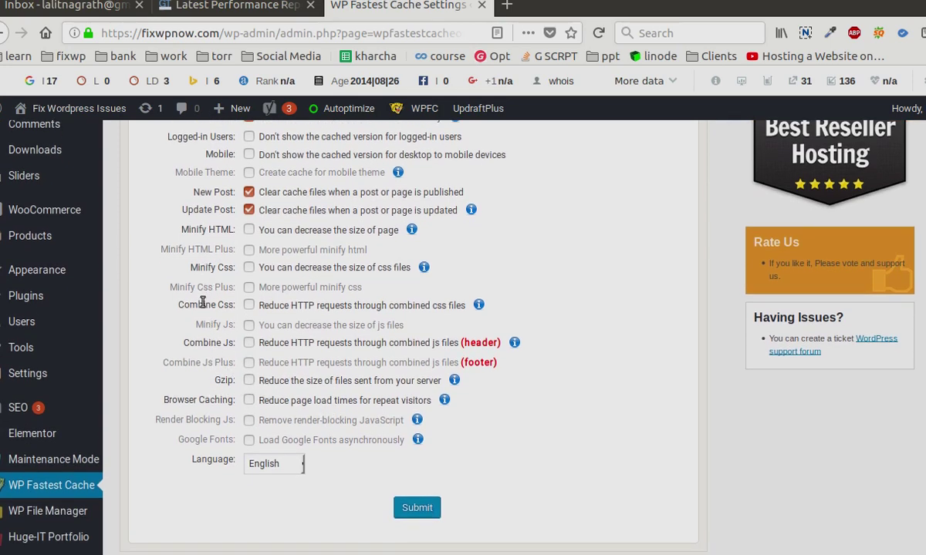
mouse_move(63, 373)
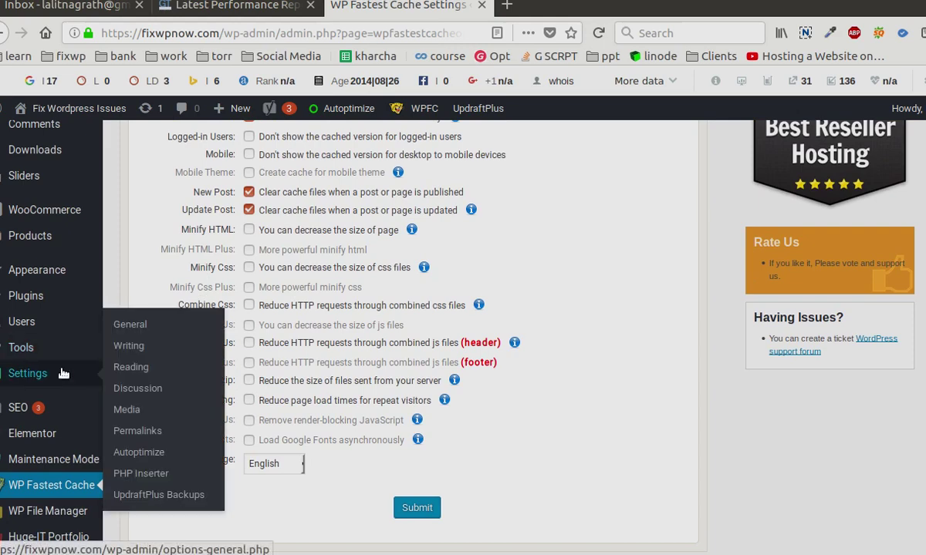
right_click(162, 451)
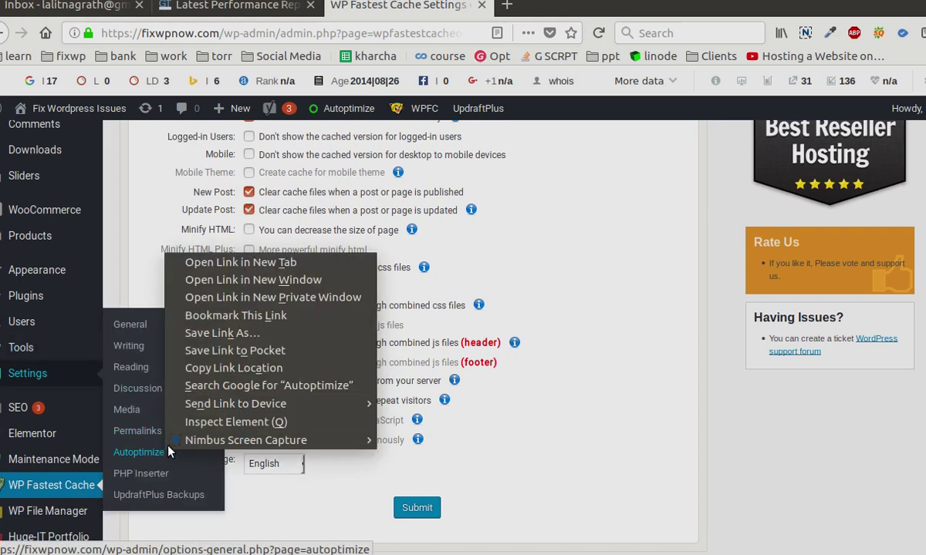
click(212, 264)
- Submit the WP Fastest Cache options so the page confirms 'Options have been saved'
scroll(316, 370, up, 3)
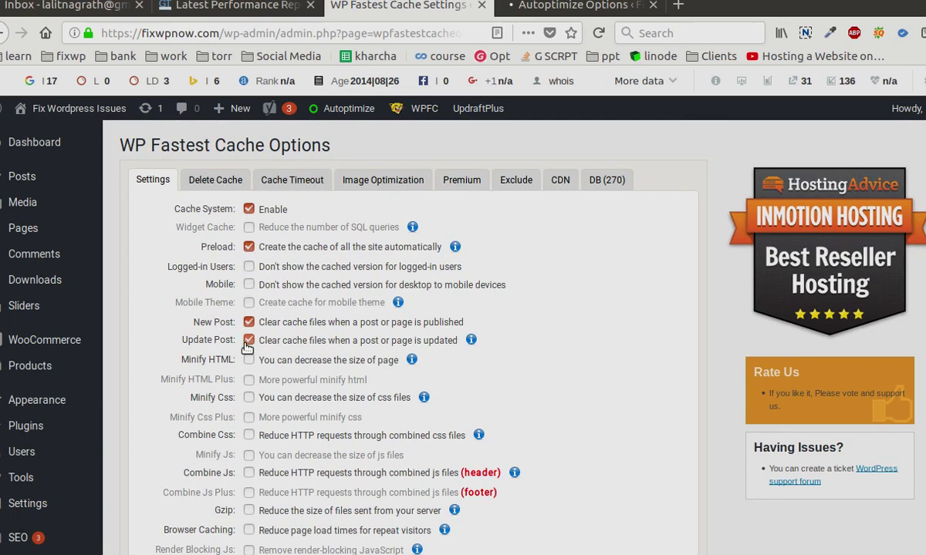
scroll(165, 383, down, 4)
click(400, 465)
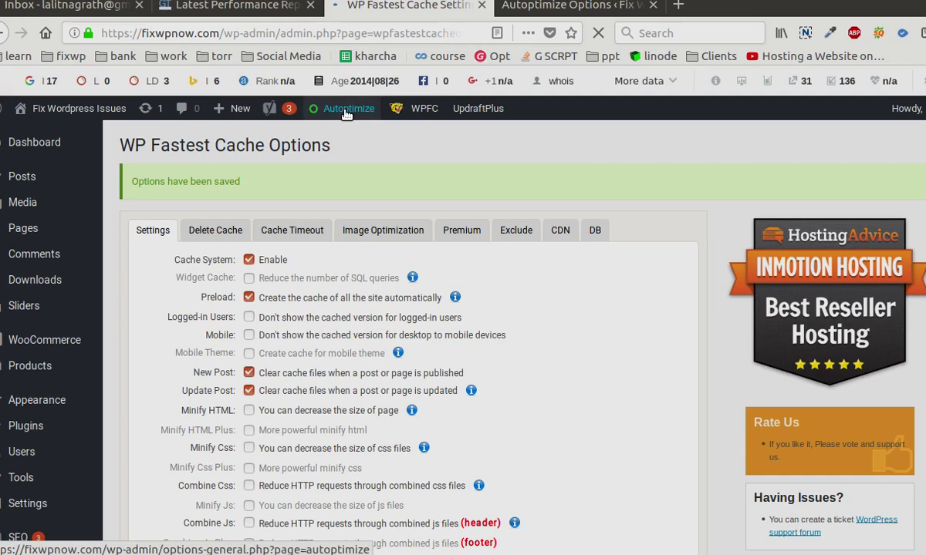
mouse_move(346, 113)
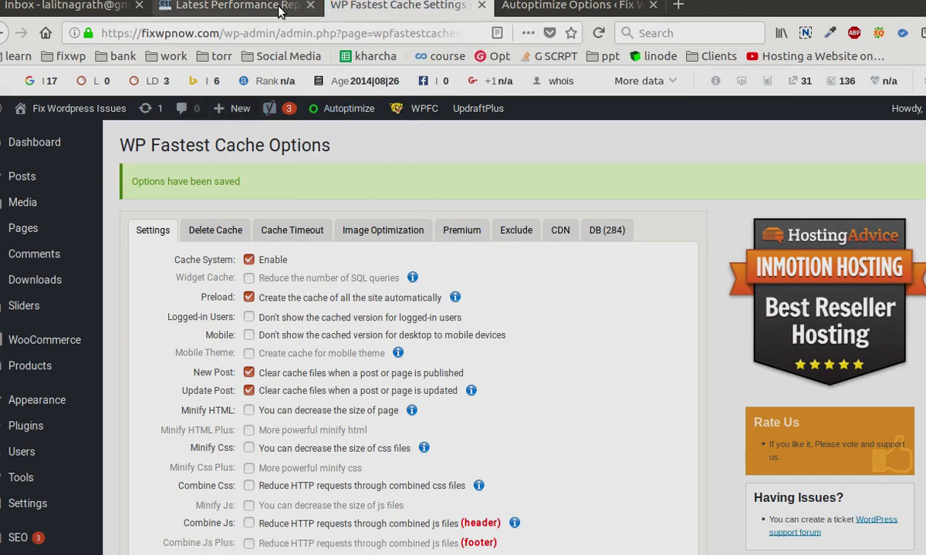
click(221, 7)
scroll(550, 302, up, 5)
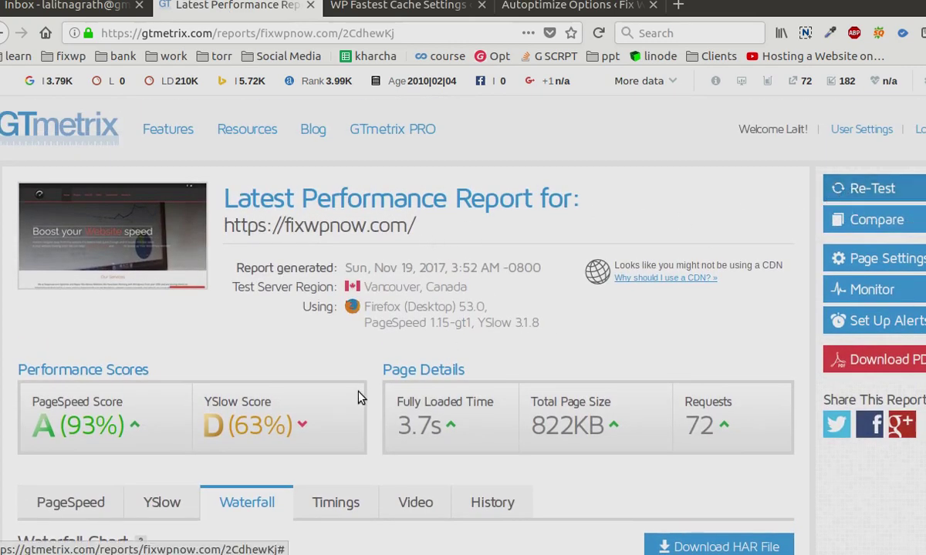
scroll(362, 396, down, 5)
mouse_move(329, 365)
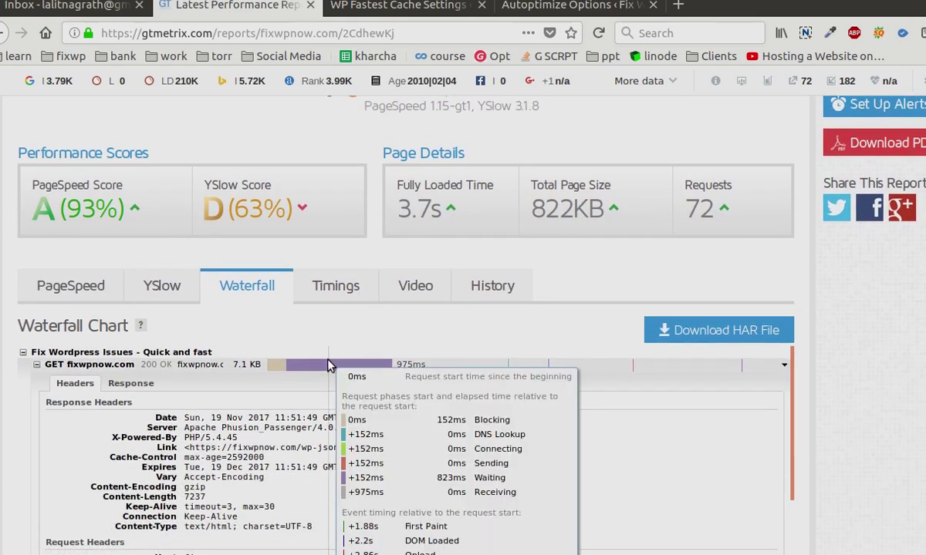
scroll(571, 344, up, 5)
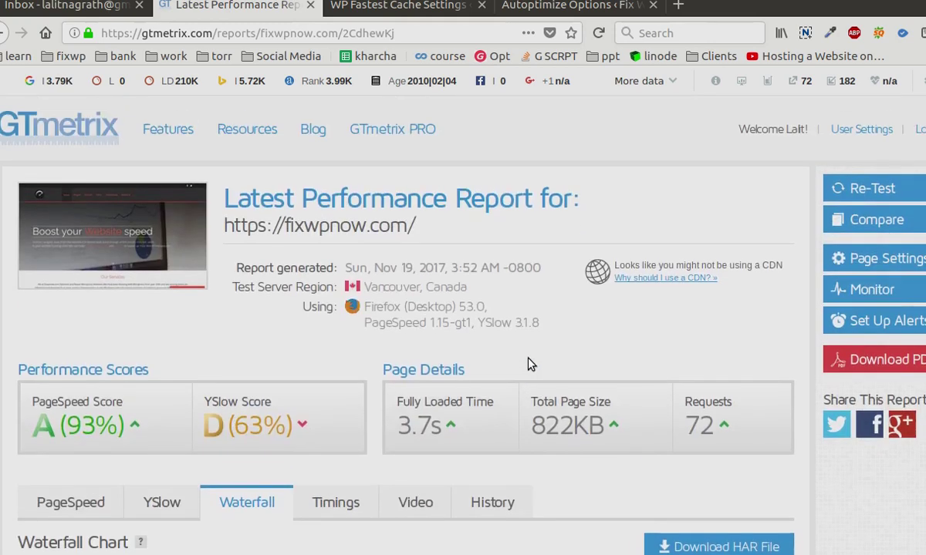
click(870, 189)
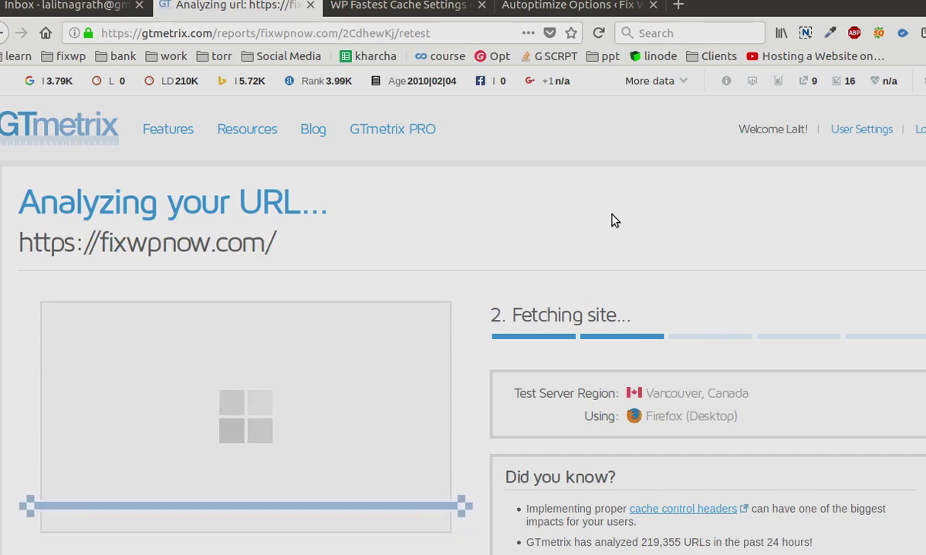
- Open the public fixwpnow.com site from the admin bar in a new tab and a private window
click(407, 6)
mouse_move(63, 115)
right_click(71, 134)
click(86, 143)
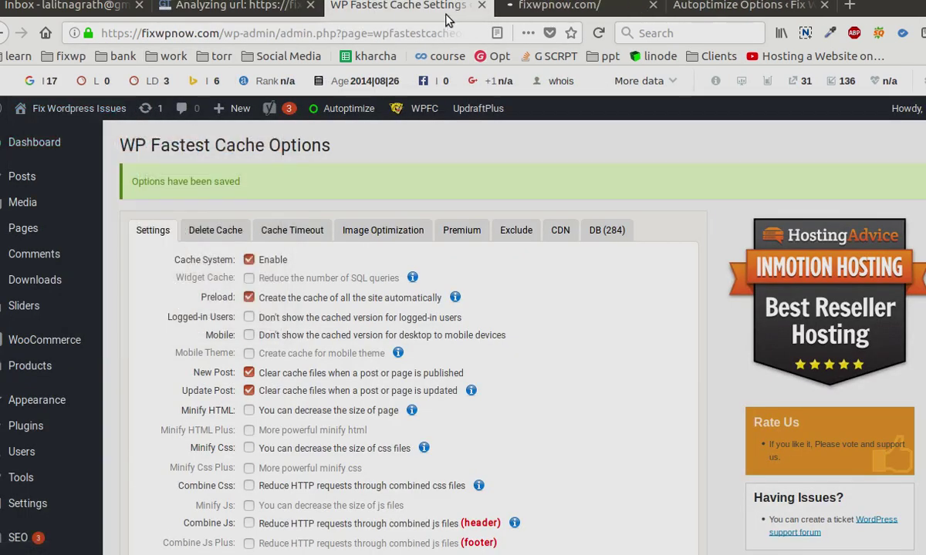
right_click(46, 105)
click(87, 154)
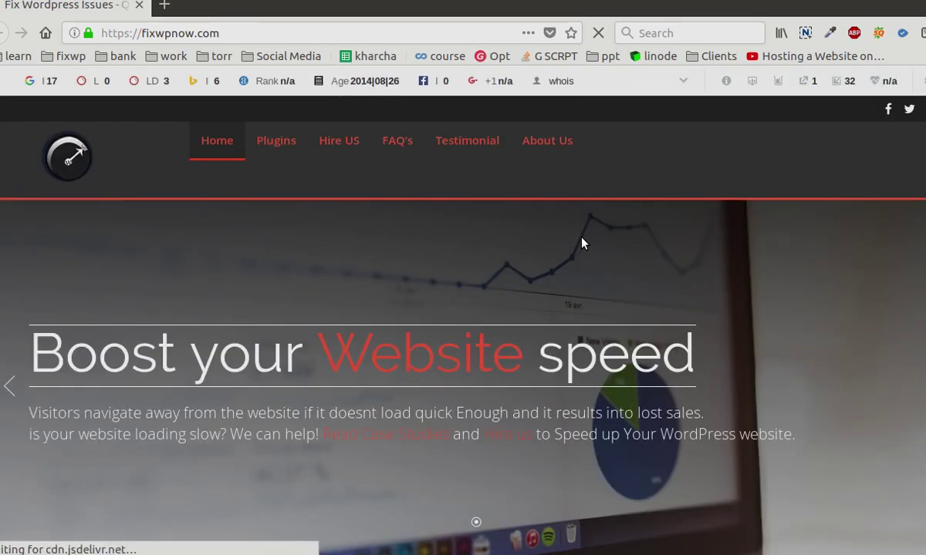
- Look over the fully loaded fixwpnow.com homepage, then return to WP Fastest Cache Options
scroll(216, 299, down, 1)
scroll(216, 299, down, 10)
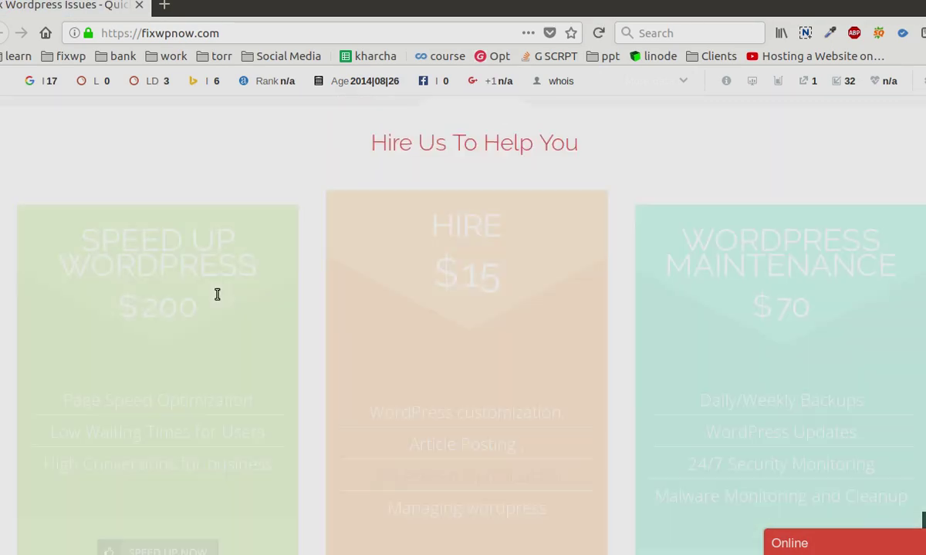
scroll(217, 297, down, 10)
scroll(216, 299, up, 5)
scroll(216, 300, down, 5)
scroll(301, 291, up, 10)
scroll(301, 291, up, 10)
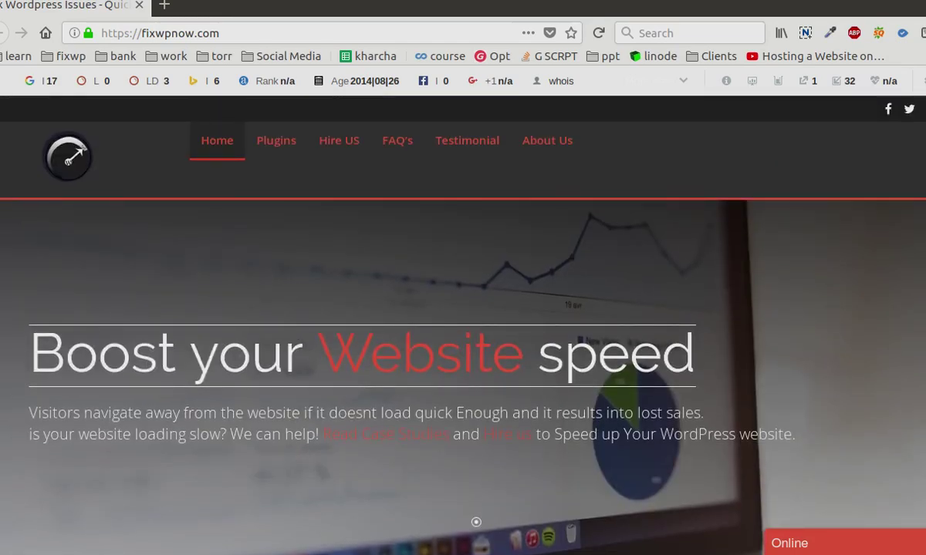
click(397, 7)
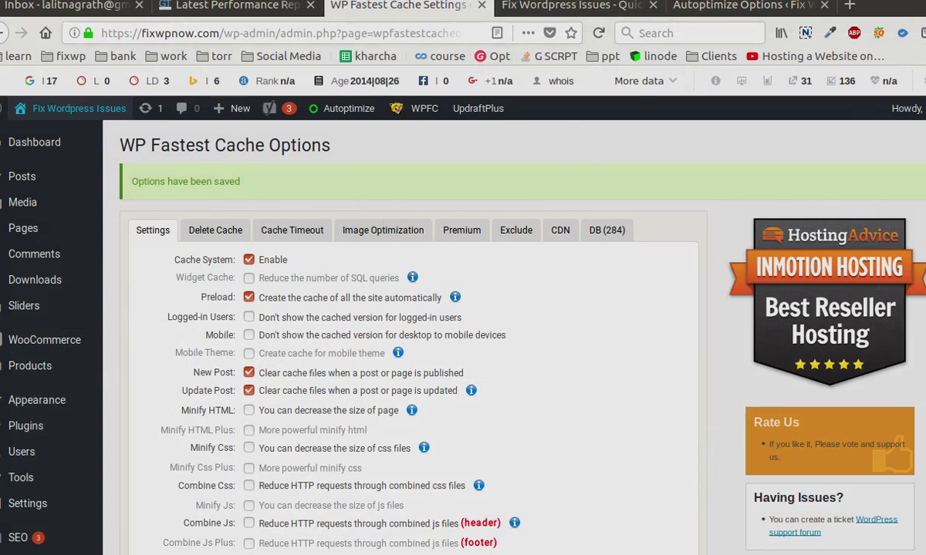
- In the 4.8s retest report, open the Waterfall chart and expand GET fixwpnow.com's headers
click(224, 7)
scroll(419, 317, down, 3)
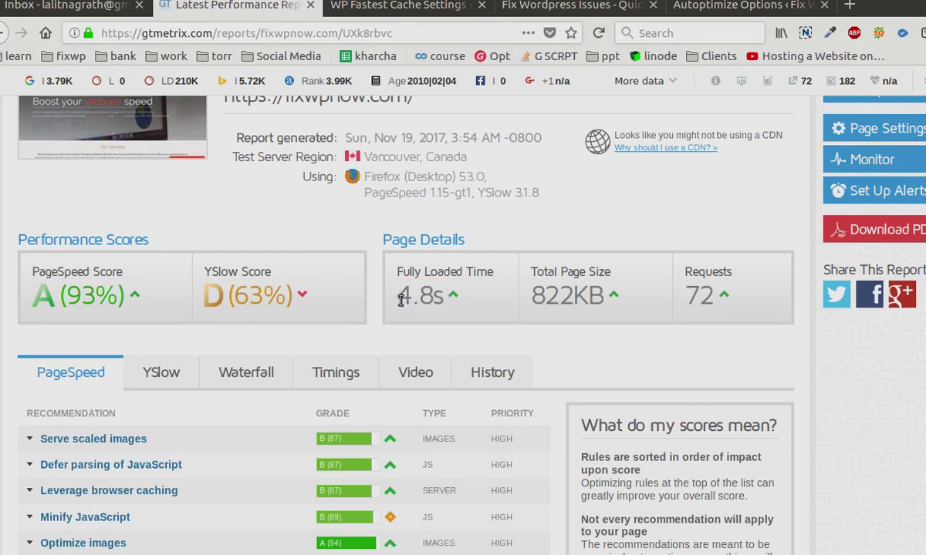
scroll(280, 238, down, 3)
click(247, 242)
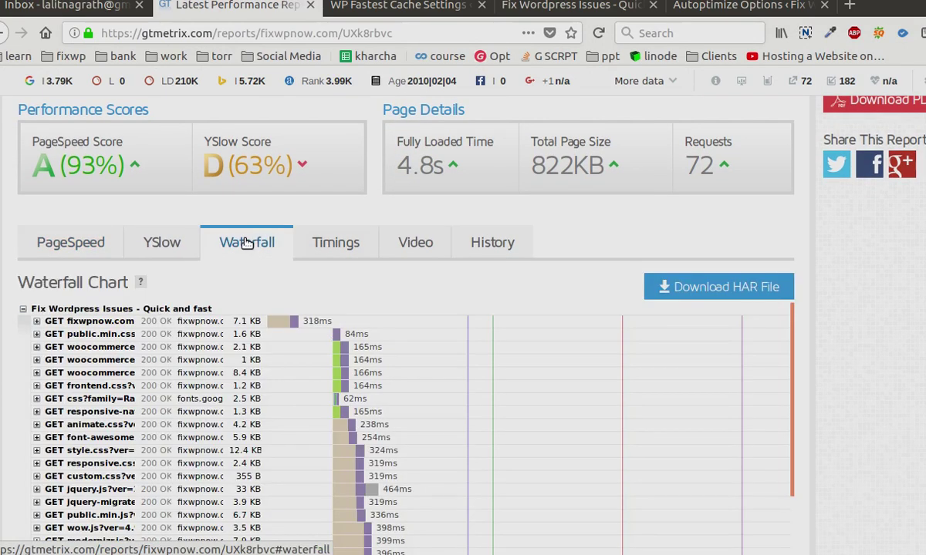
scroll(836, 330, down, 2)
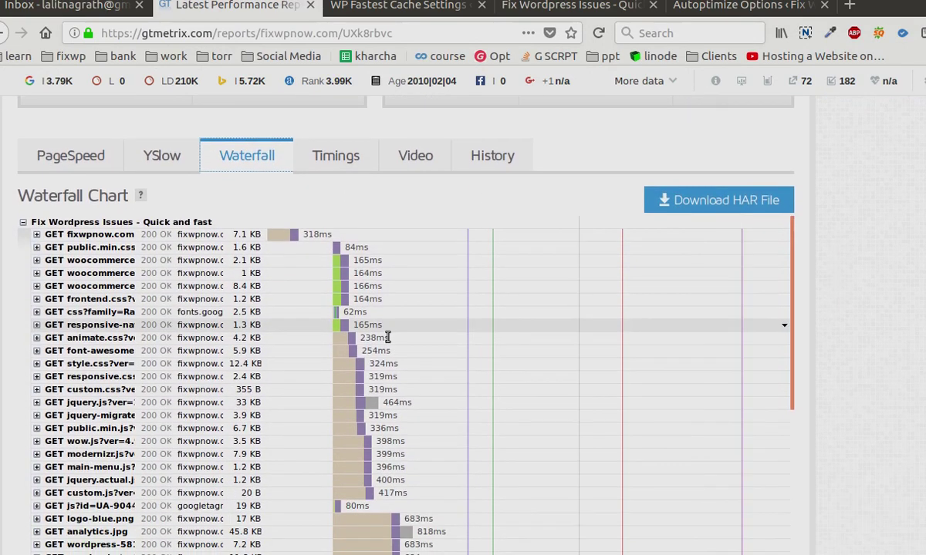
click(70, 234)
mouse_move(279, 241)
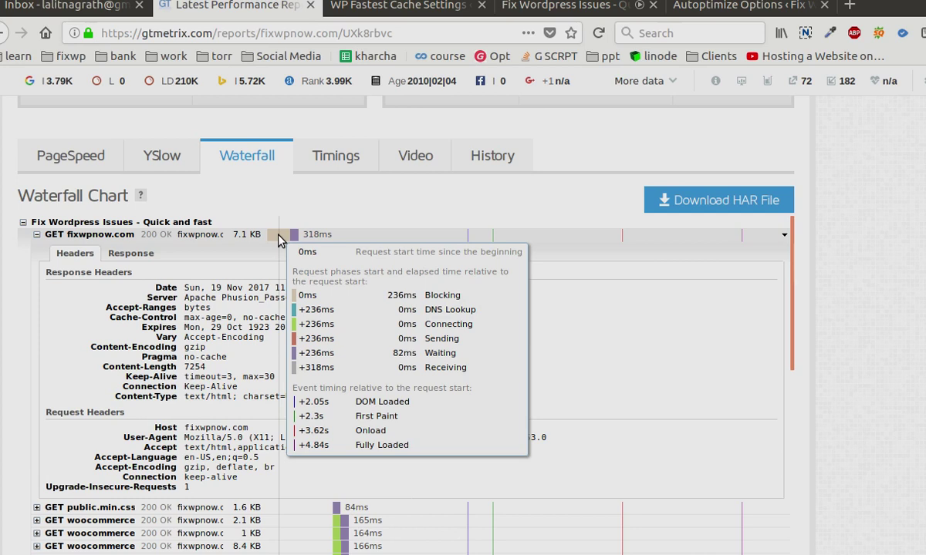
- Scroll through the expanded request's headers and the rest of the waterfall
scroll(554, 265, down, 10)
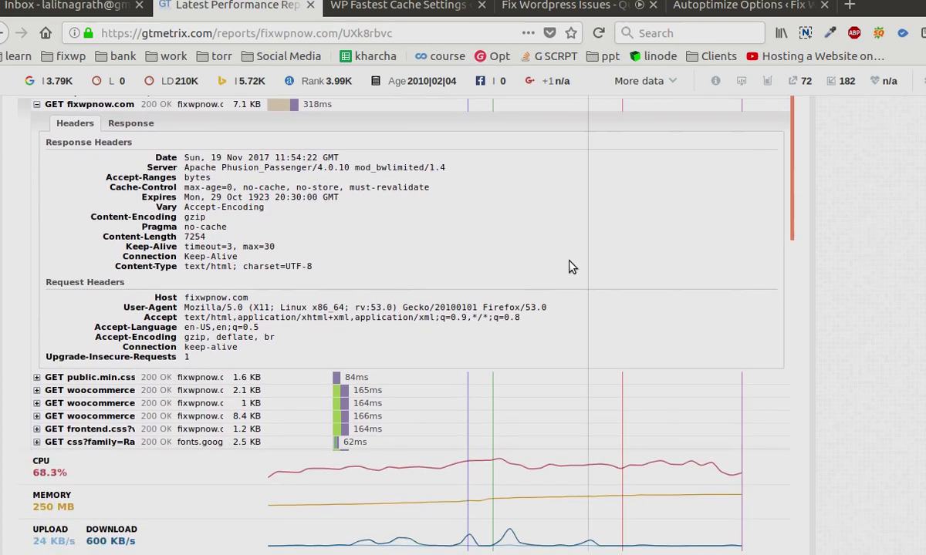
scroll(545, 265, down, 3)
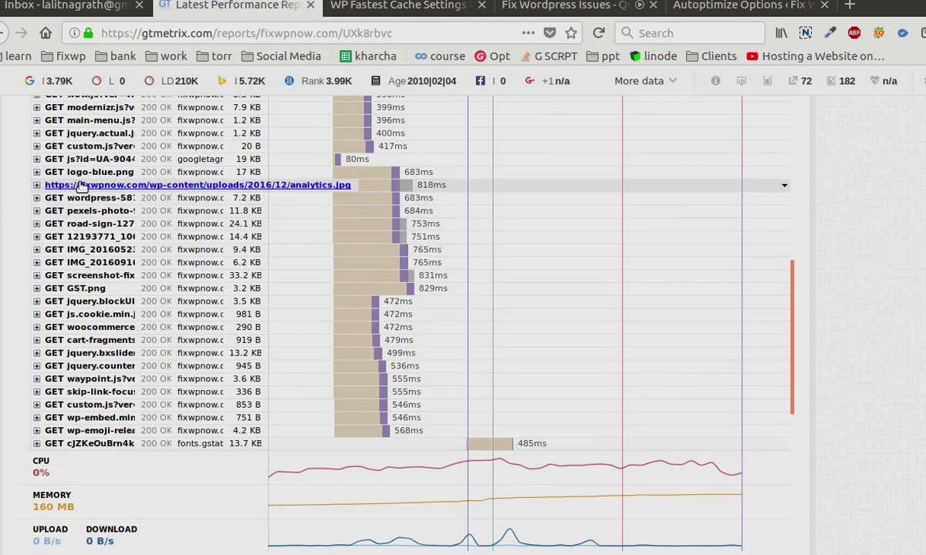
scroll(429, 331, down, 9)
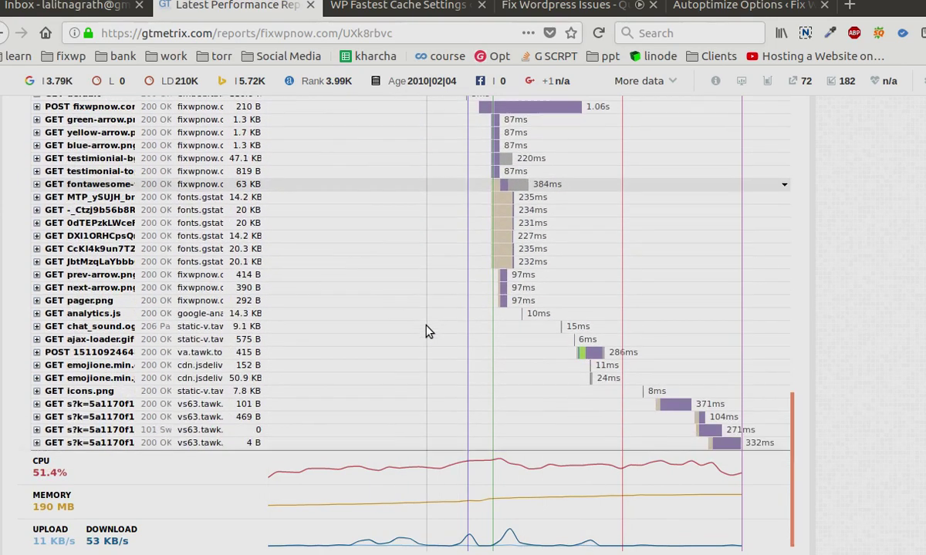
scroll(429, 331, up, 6)
scroll(429, 332, up, 10)
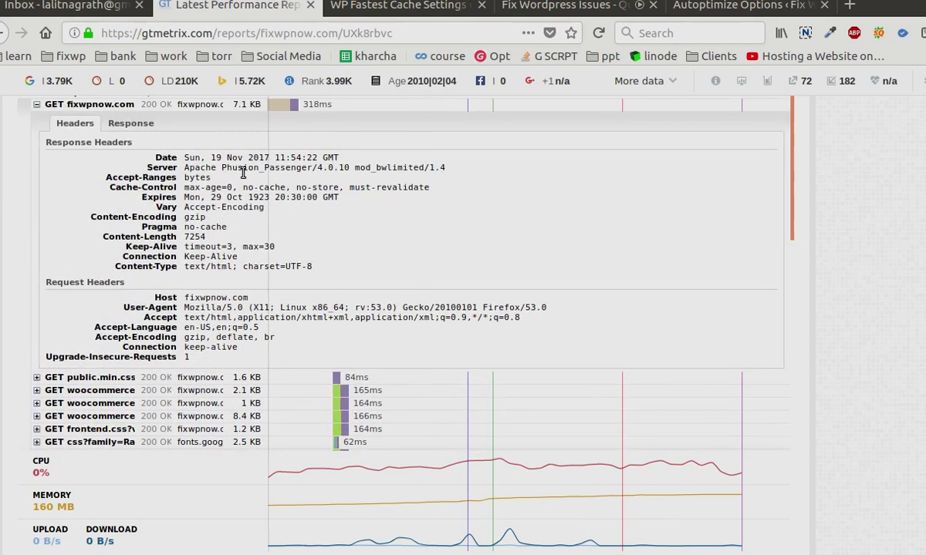
scroll(328, 256, up, 1)
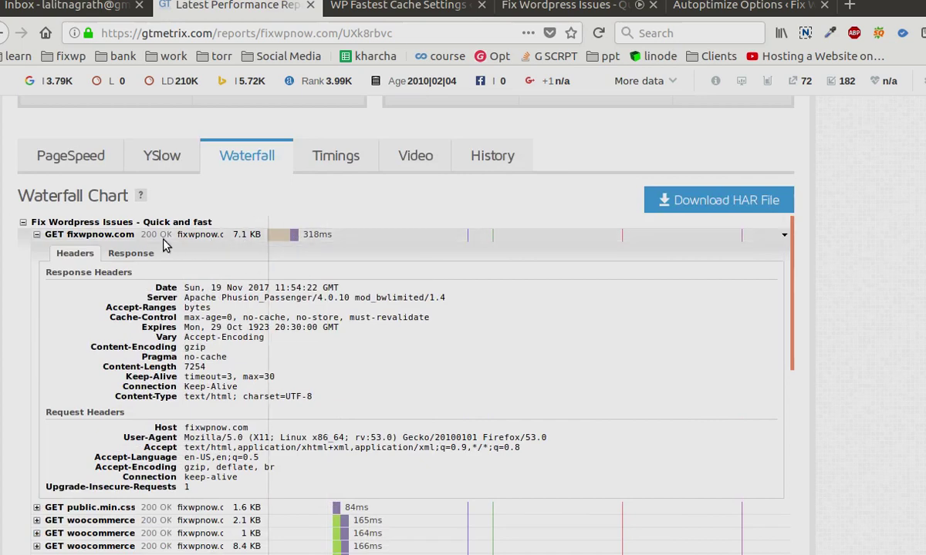
scroll(820, 321, up, 8)
- Start a fresh GTmetrix re-test of fixwpnow.com and go back to WP Fastest Cache settings
click(873, 188)
click(570, 6)
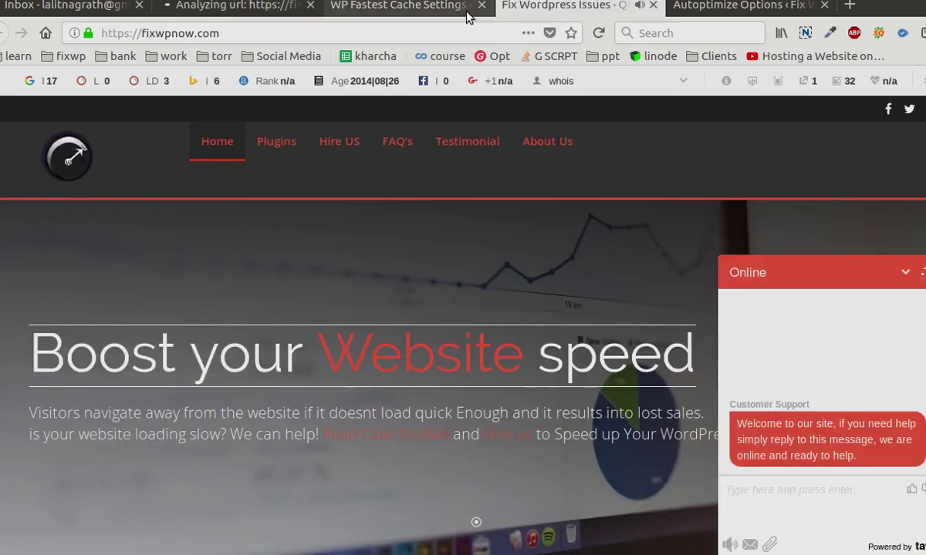
click(380, 7)
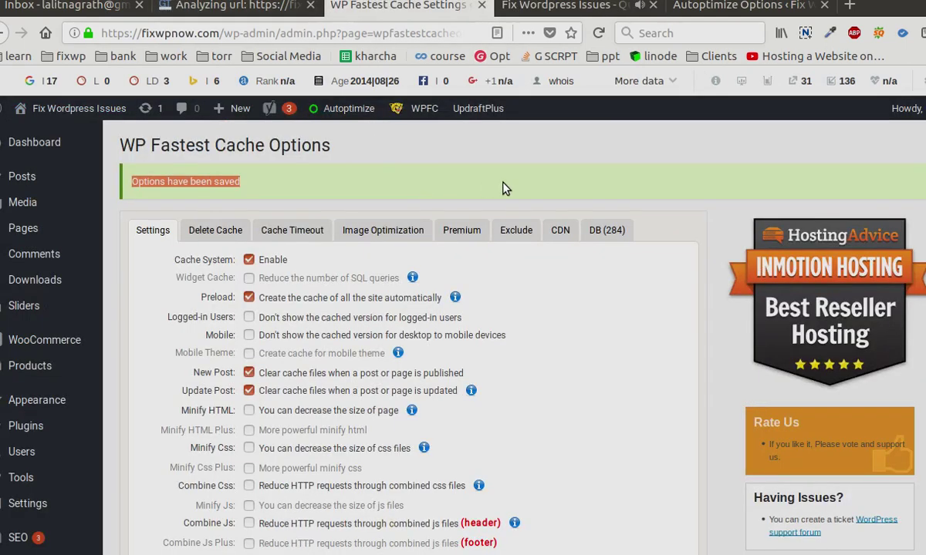
- Look through the Delete Cache, Cache Timeout, Image Optimization, Premium, Exclude, CDN and DB tabs, then return to Settings
click(201, 230)
click(266, 230)
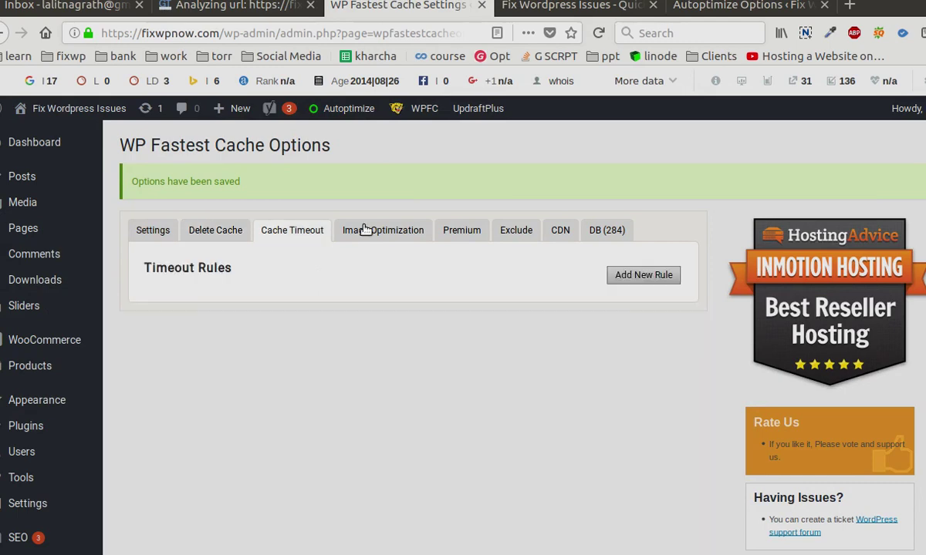
click(363, 227)
click(457, 229)
click(514, 230)
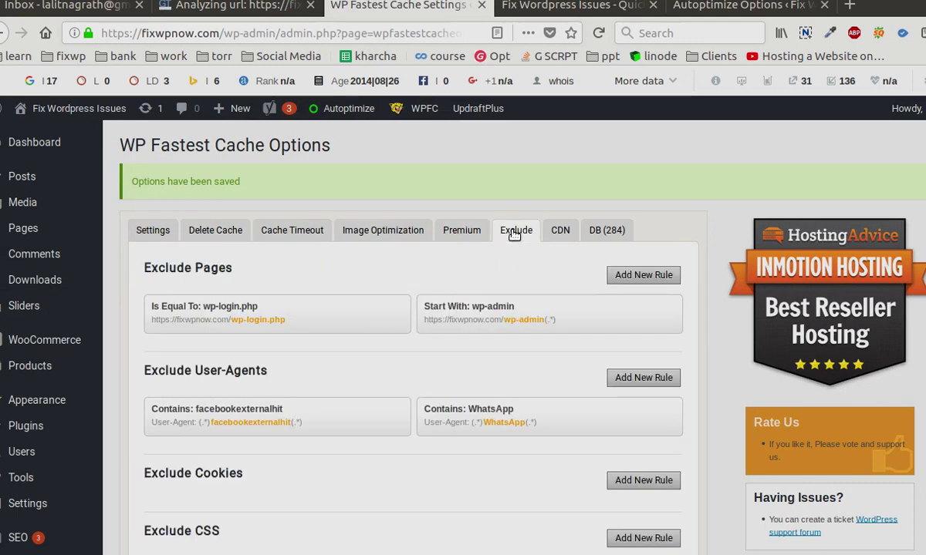
click(560, 230)
click(597, 232)
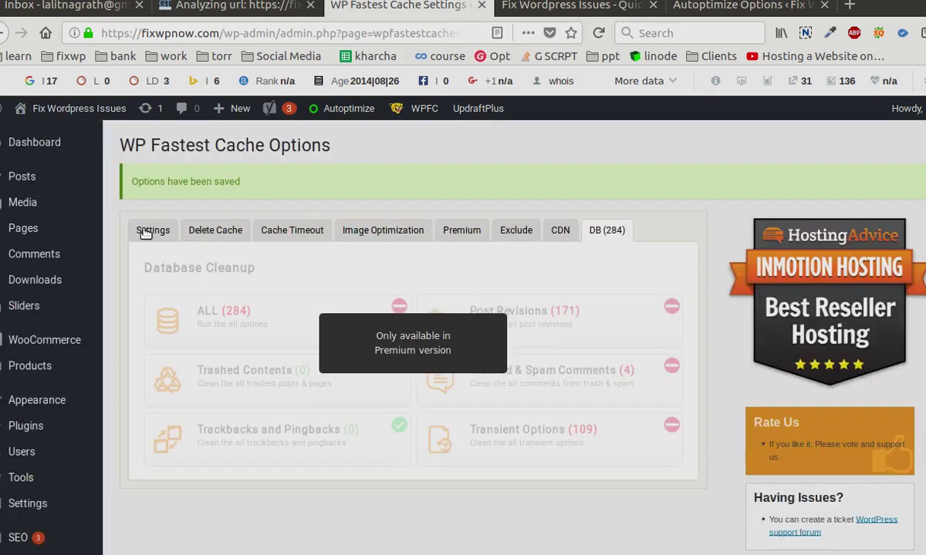
click(146, 231)
- Scroll the Settings options down to Submit, leaving Minify, Combine, Gzip and Browser Caching unticked
triple_click(188, 144)
click(188, 144)
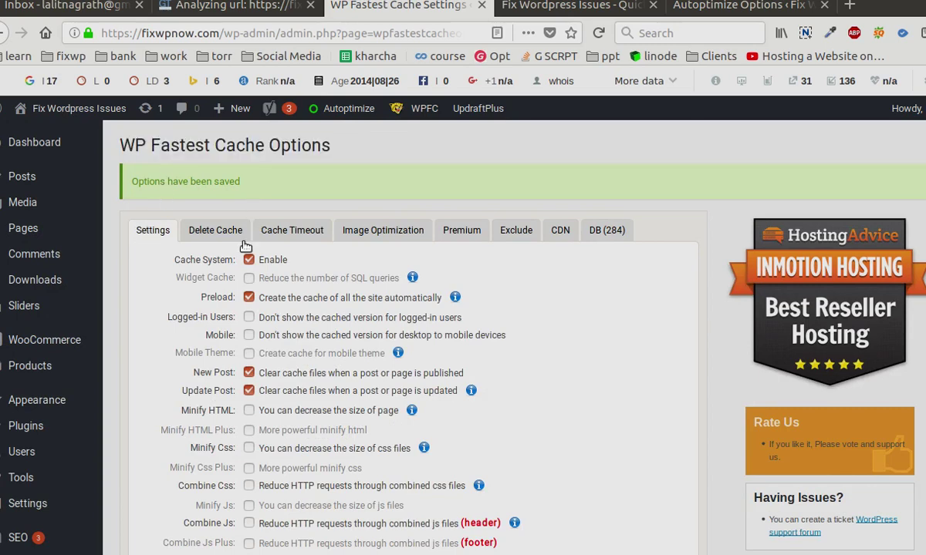
scroll(206, 336, down, 3)
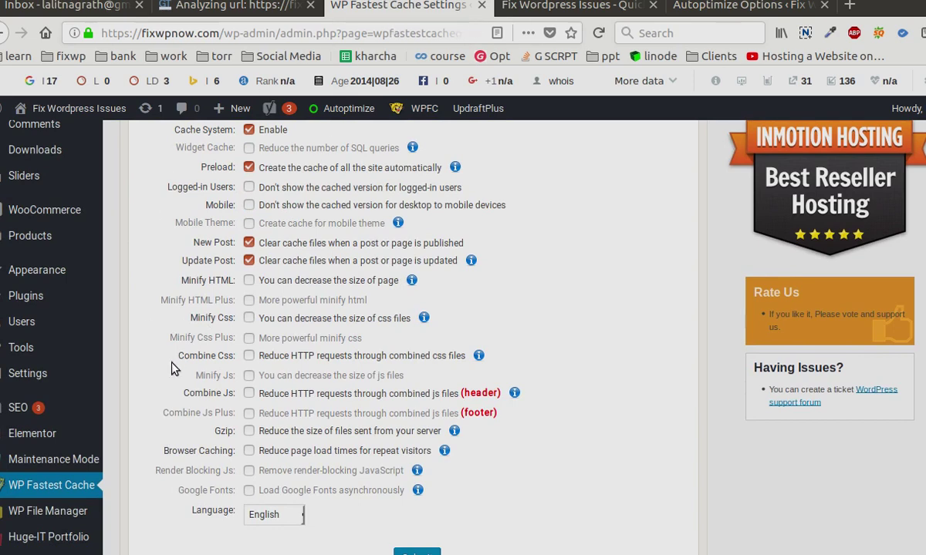
scroll(175, 365, down, 1)
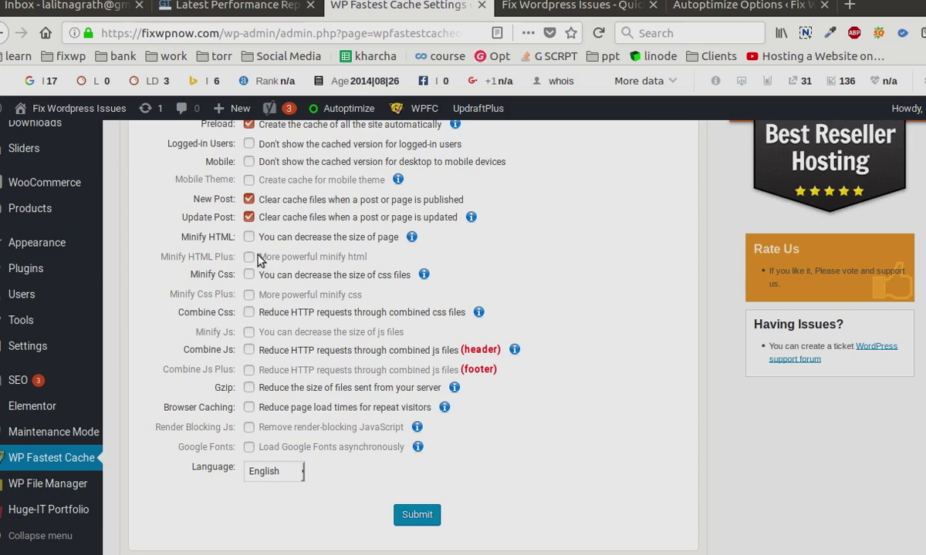
- Bring up the new GTmetrix report showing 3.8s fully loaded, 823KB and 73 requests
click(235, 7)
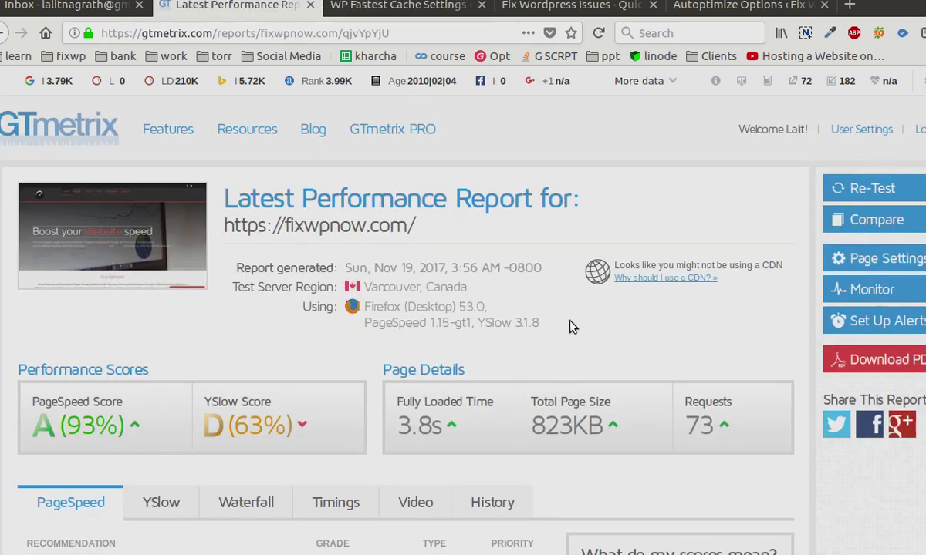
scroll(570, 323, down, 2)
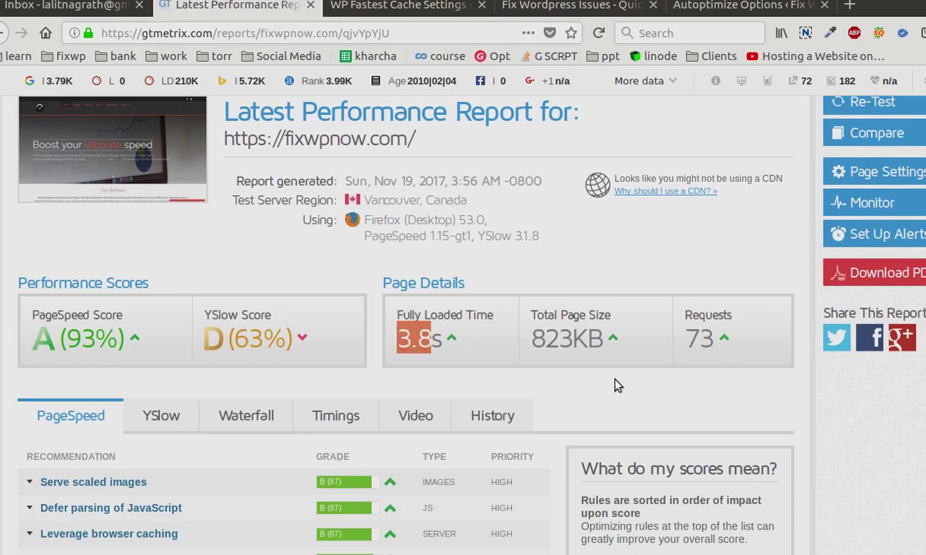
scroll(306, 368, down, 1)
scroll(186, 349, down, 1)
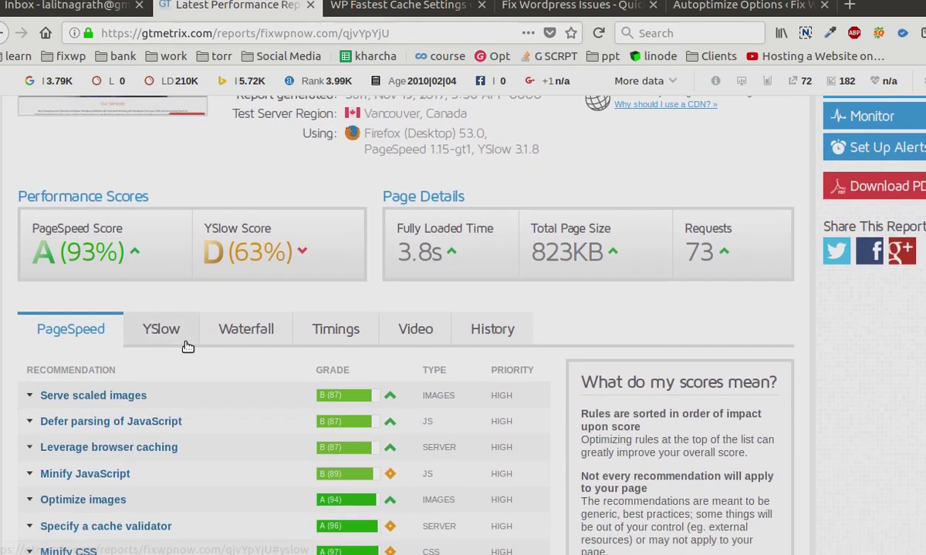
- In the Waterfall, expand the GET fixwpnow.com request, now 235ms with 78ms waiting
click(159, 332)
click(244, 327)
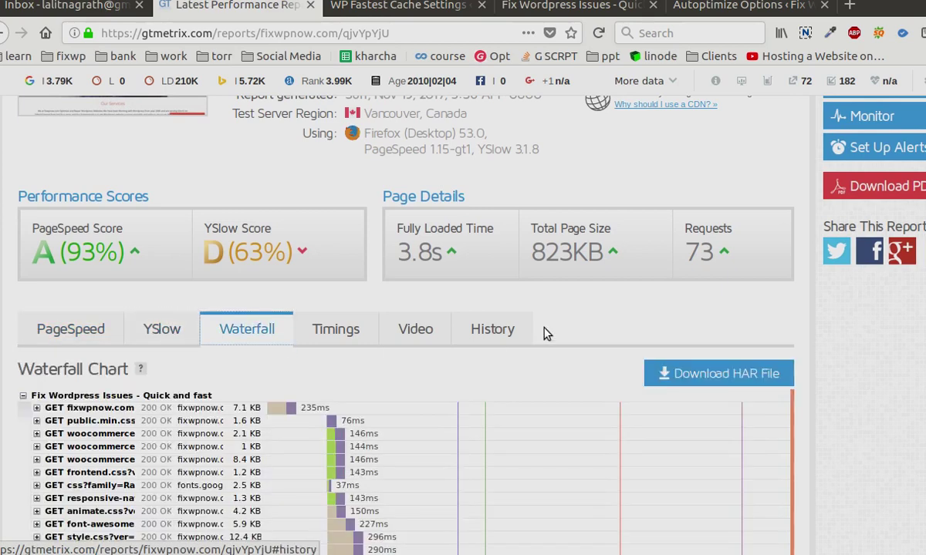
scroll(207, 370, down, 2)
click(85, 323)
mouse_move(282, 328)
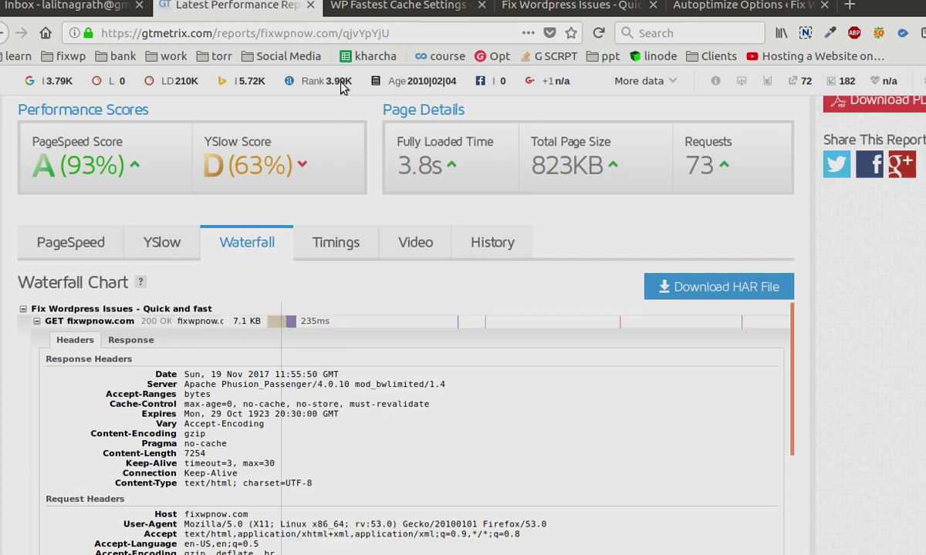
- Return to the WP Fastest Cache Options page and highlight its heading to point out the saved settings
click(355, 6)
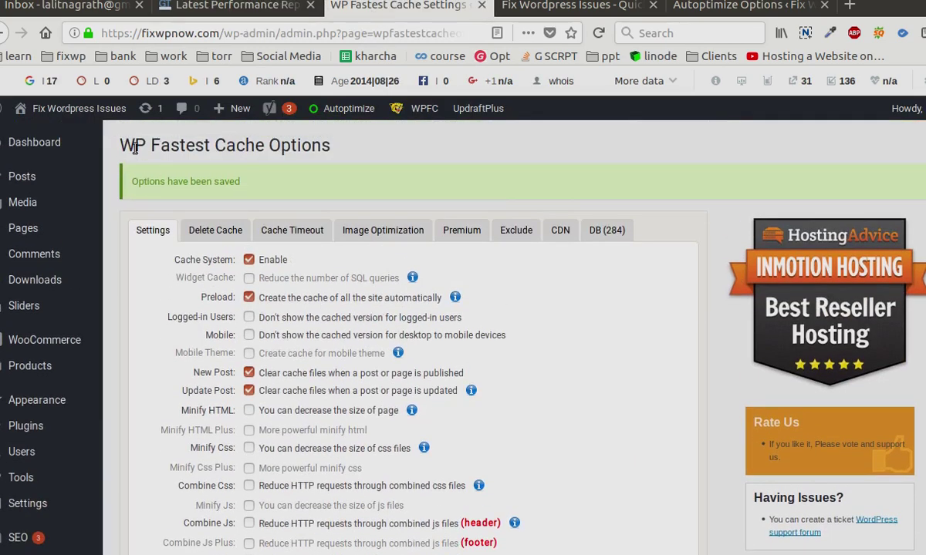
triple_click(135, 148)
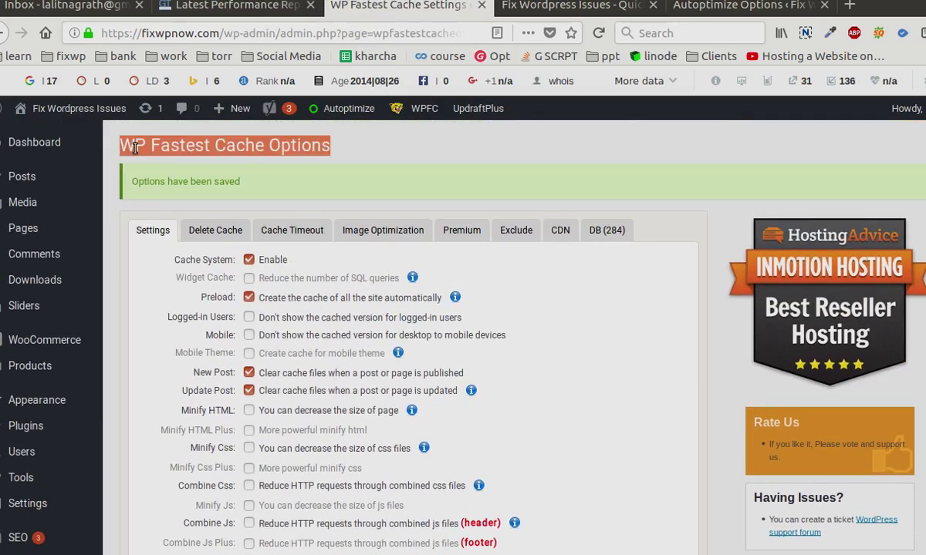
double_click(217, 145)
click(357, 170)
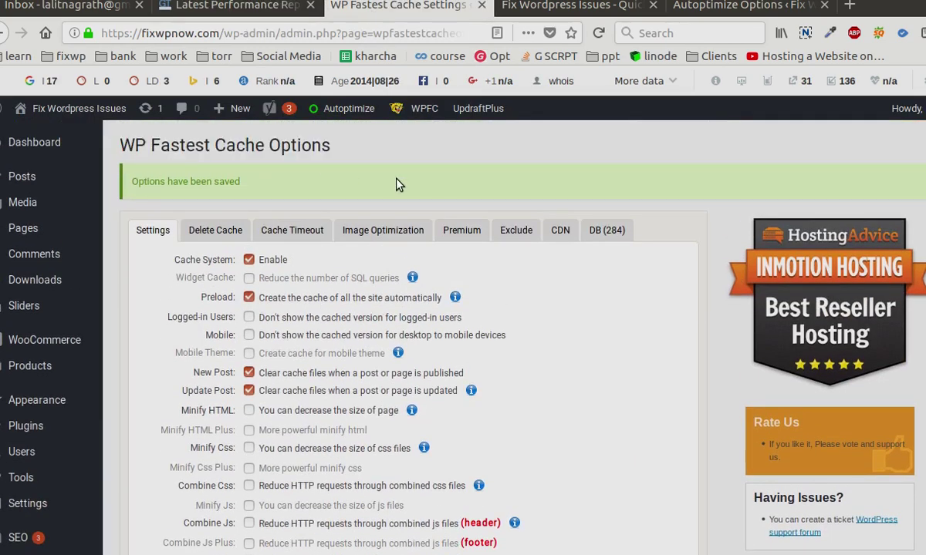